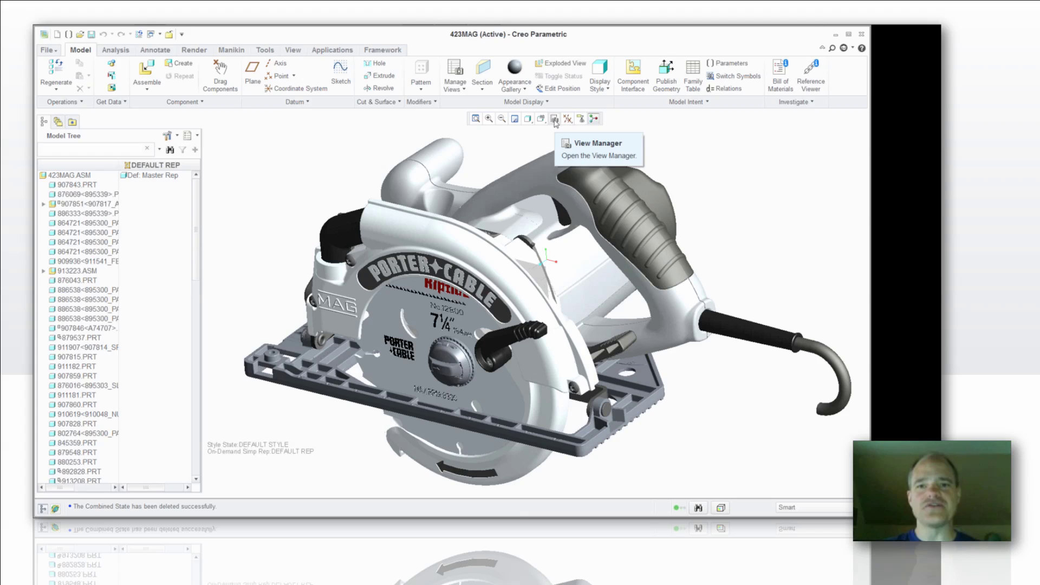
# Open View Manager and make the Totw simplified representation active, leaving only the armature parts.
pyautogui.click(555, 119)
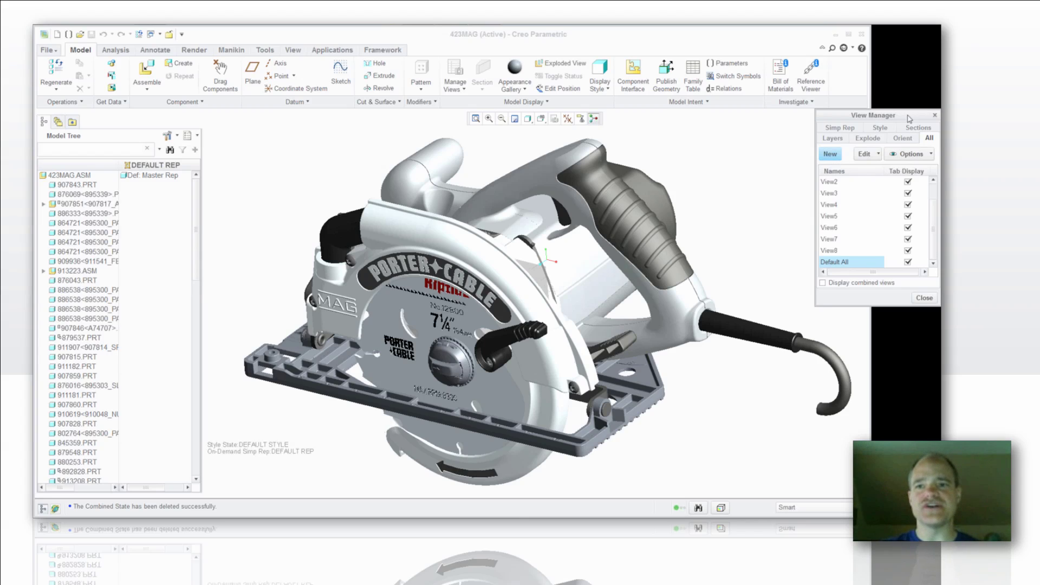
pyautogui.moveTo(909, 118); pyautogui.dragTo(817, 128)
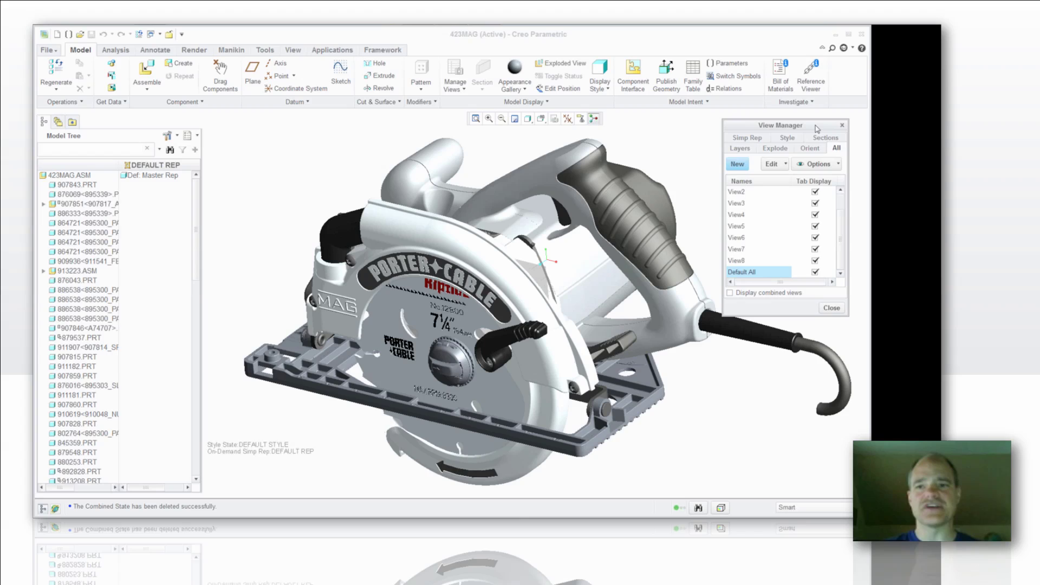
pyautogui.click(745, 138)
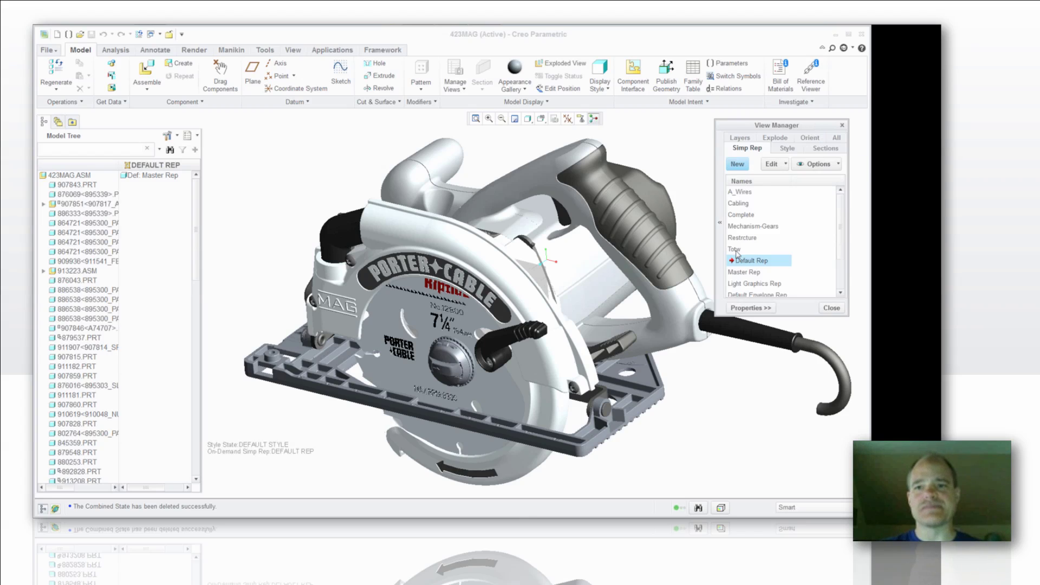
pyautogui.doubleClick(736, 252)
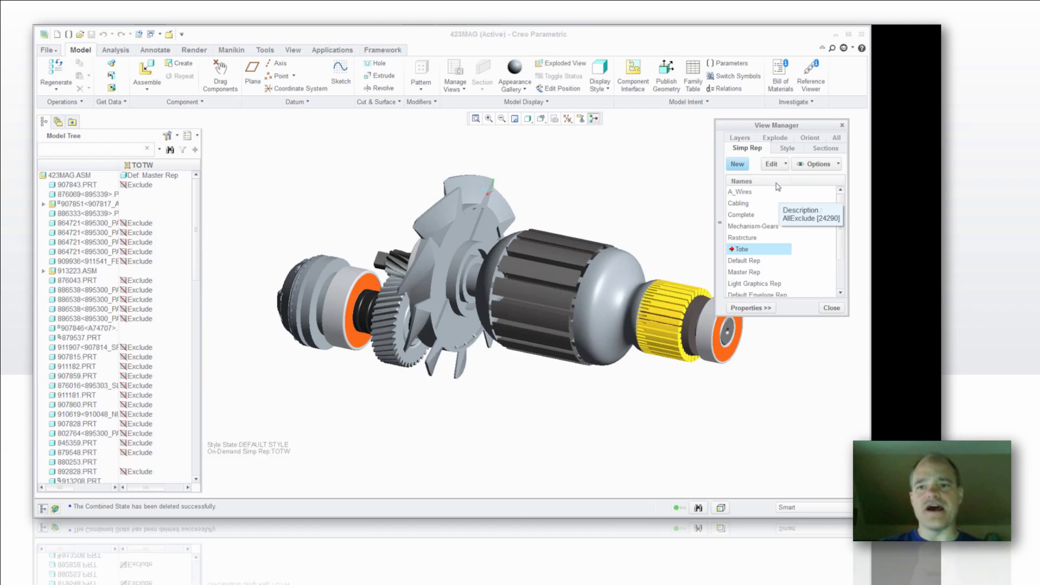
# Apply Totw as the display style, explode state and saved orientation in View Manager.
pyautogui.click(786, 148)
pyautogui.click(735, 215)
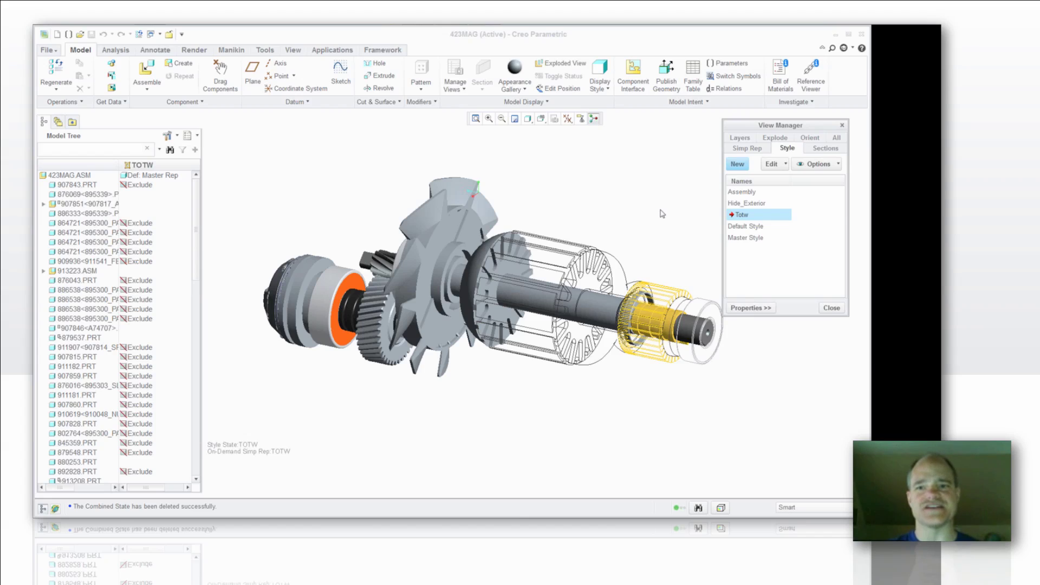
pyautogui.click(775, 138)
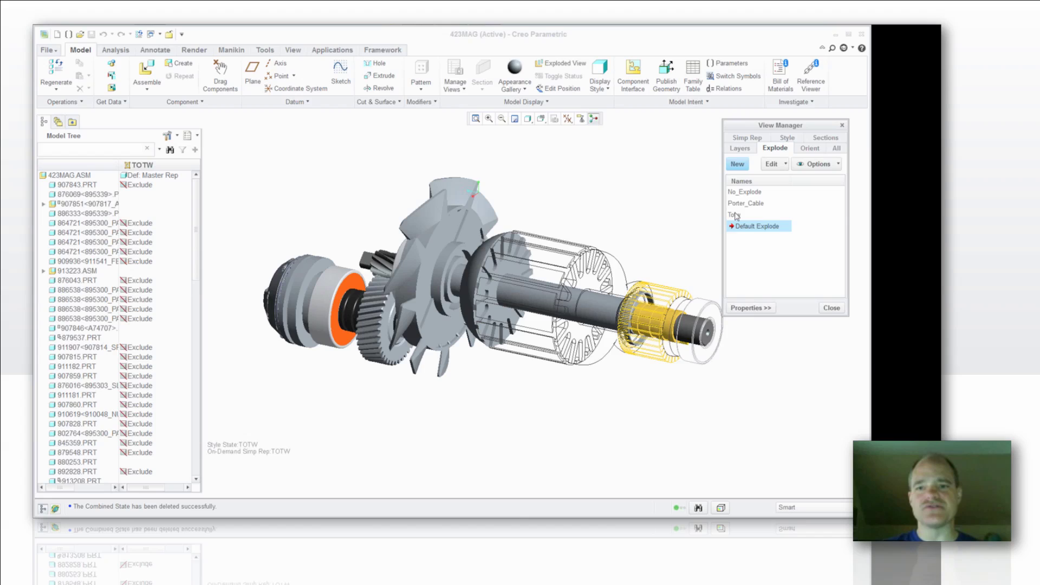
pyautogui.click(735, 214)
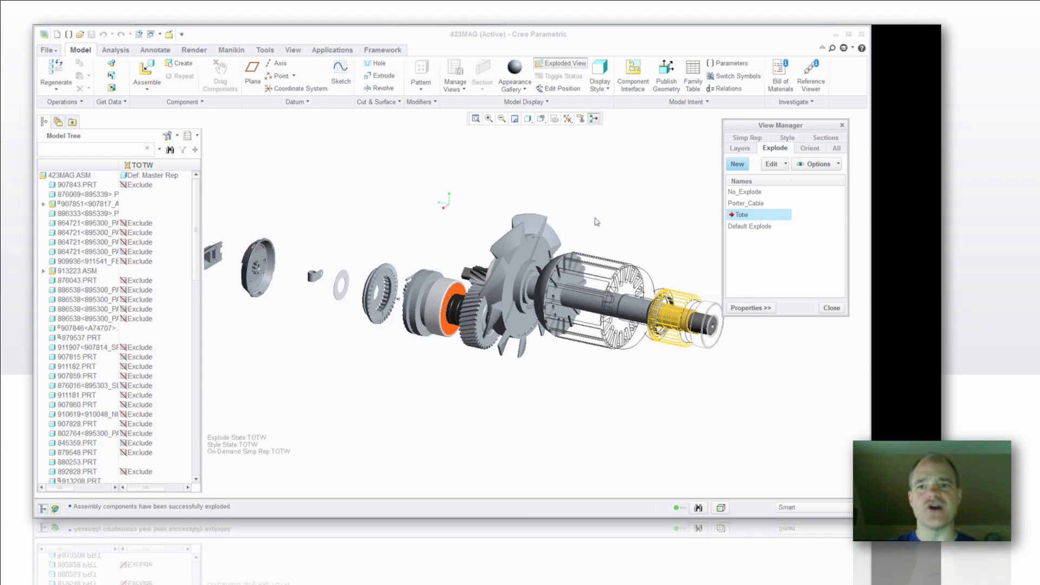
pyautogui.click(810, 149)
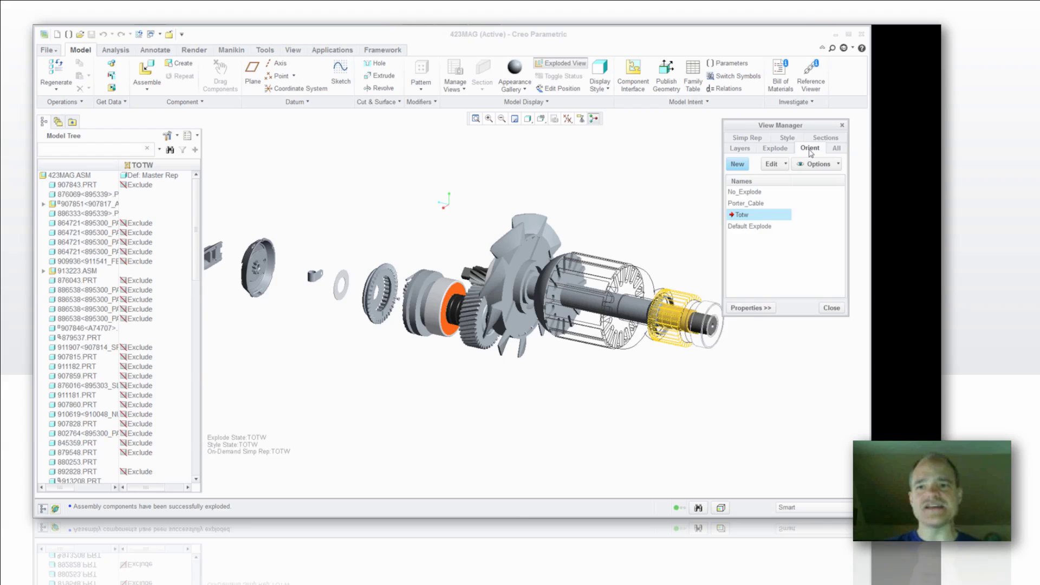
pyautogui.scroll(-3, 761, 255)
pyautogui.click(735, 283)
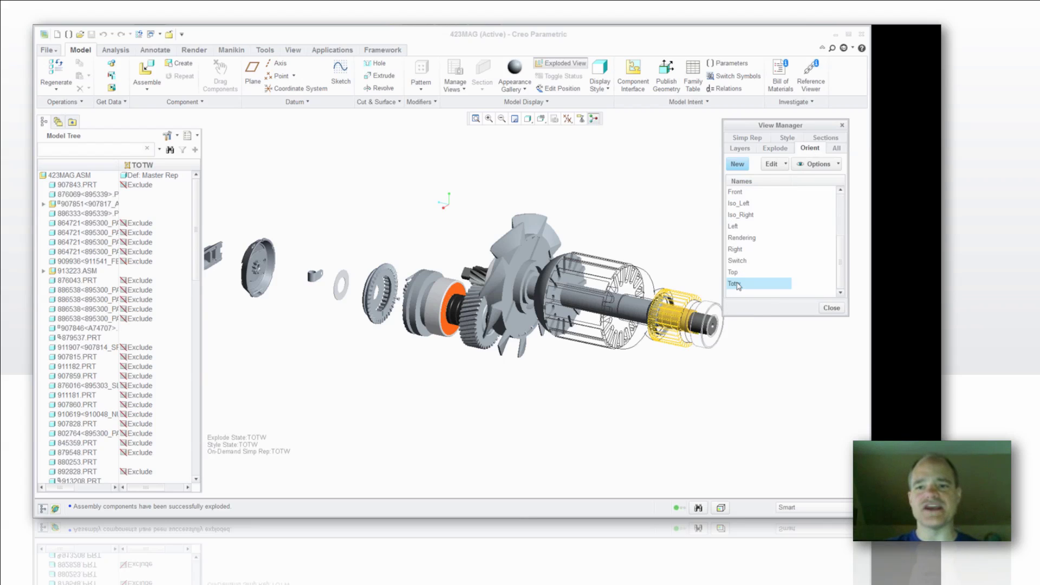
pyautogui.click(735, 283)
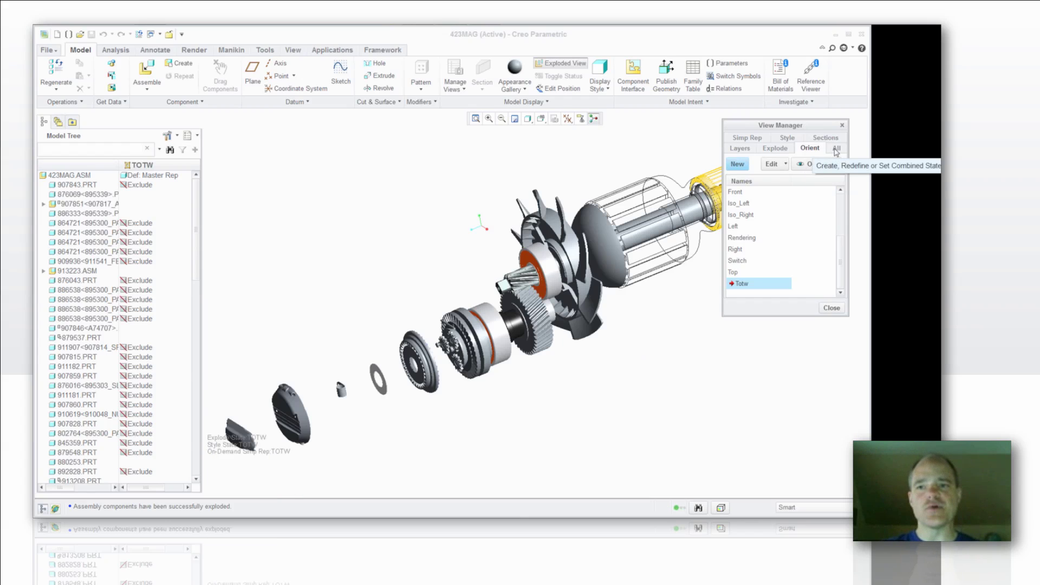
# Create a new combined view named new_name that references the original states.
pyautogui.click(835, 149)
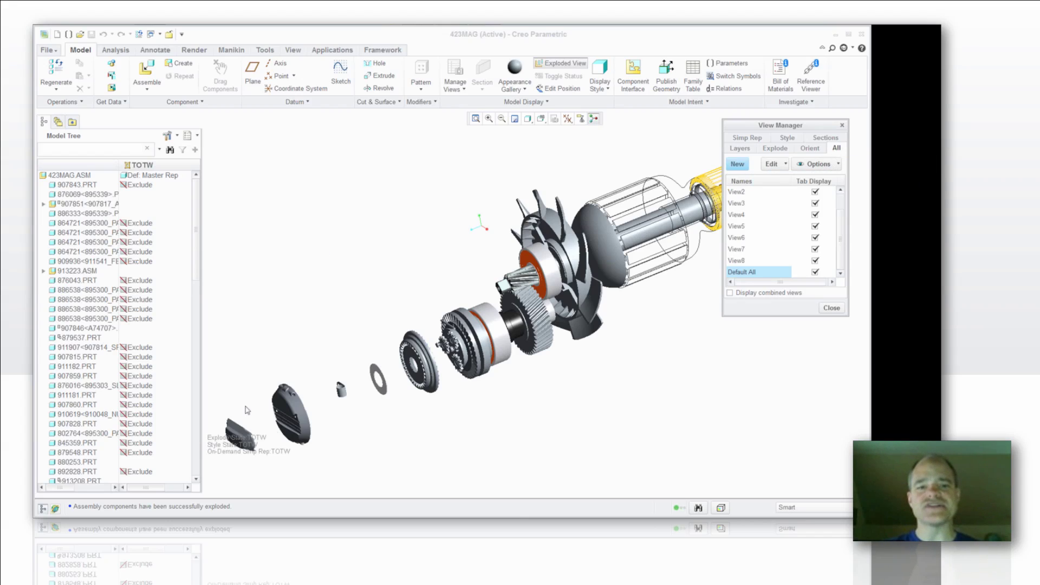
pyautogui.moveTo(737, 189)
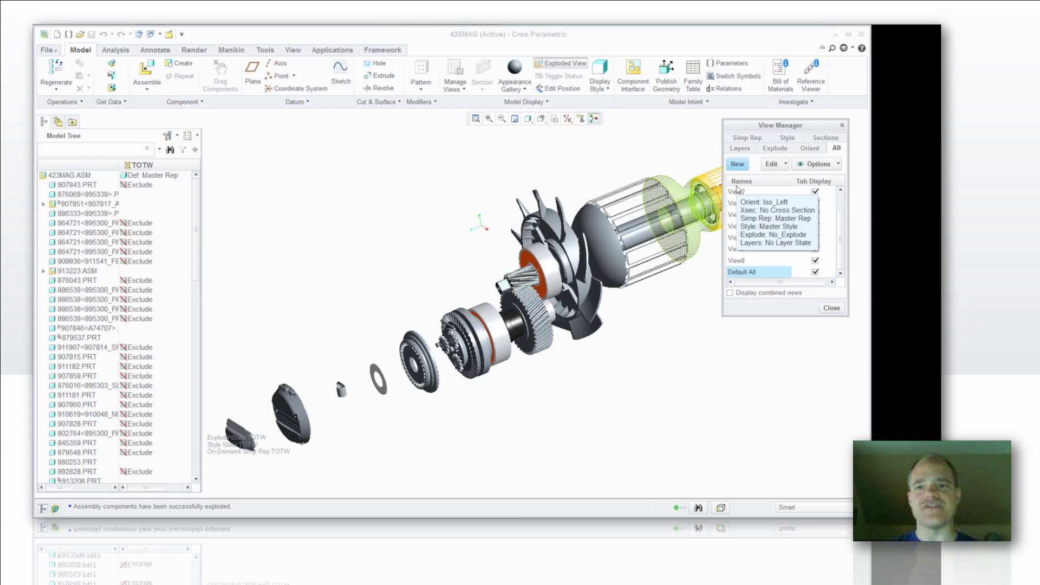
pyautogui.click(737, 163)
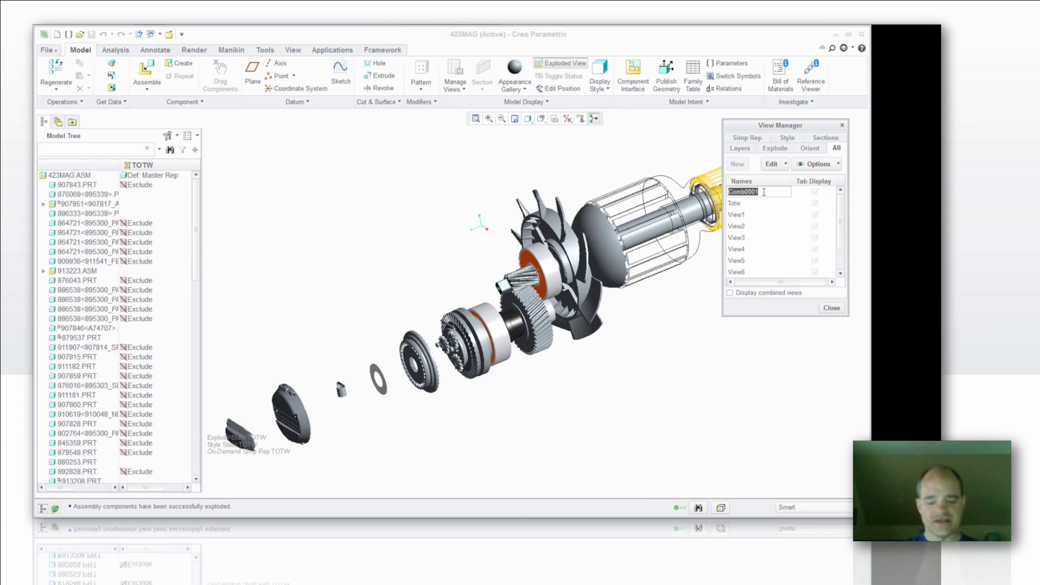
pyautogui.write('new_name')
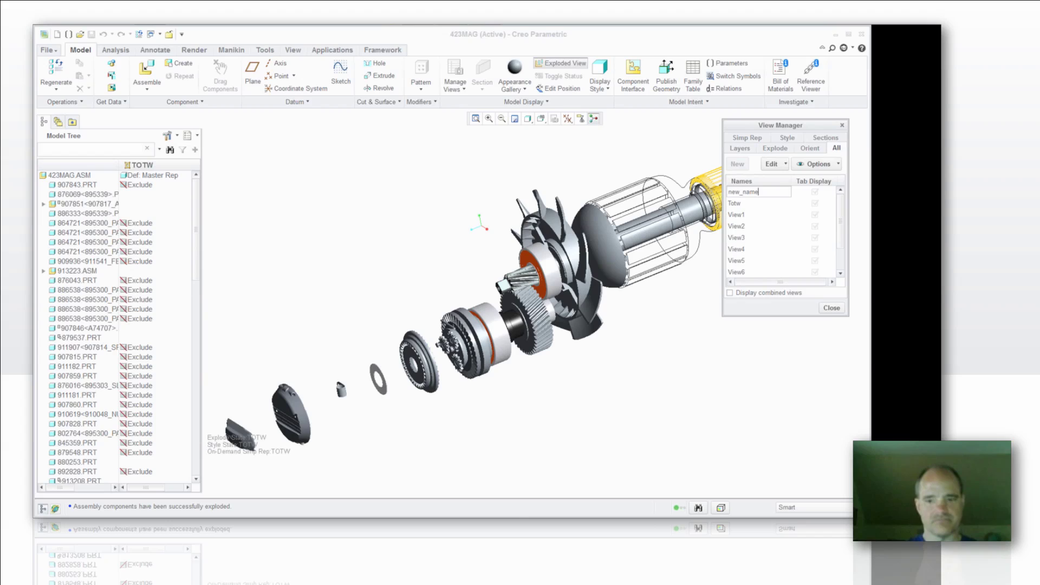
pyautogui.press('Return')
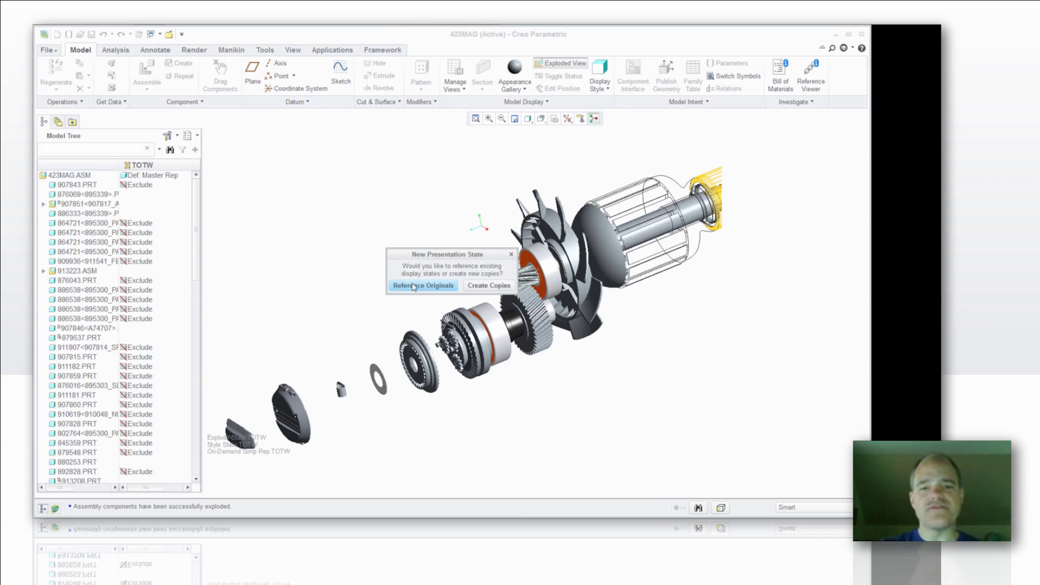
pyautogui.click(414, 286)
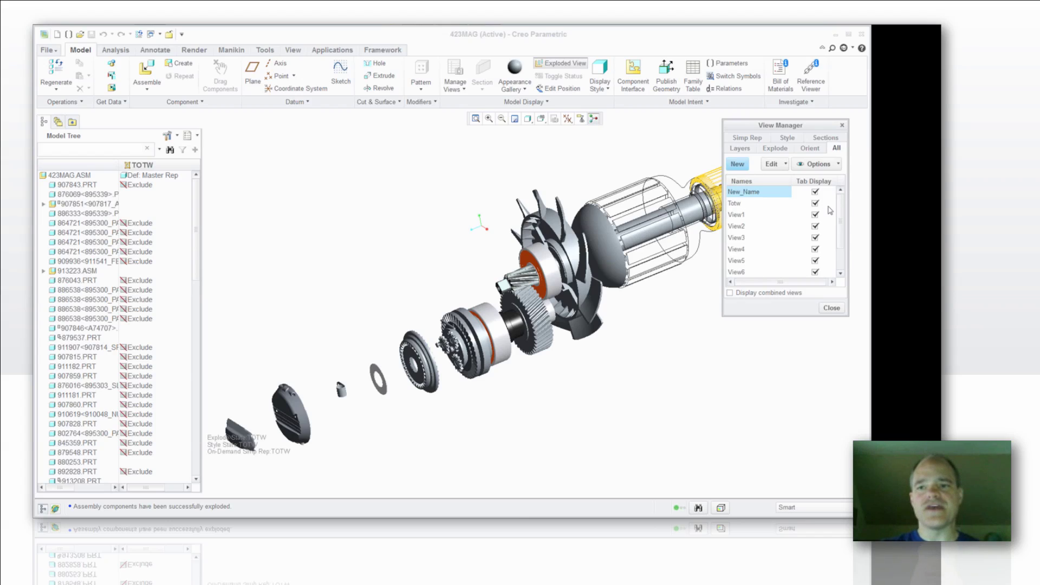
# Enable Display combined views as tabs, apply Default All, then reactivate New_Name.
pyautogui.scroll(-2, 847, 257)
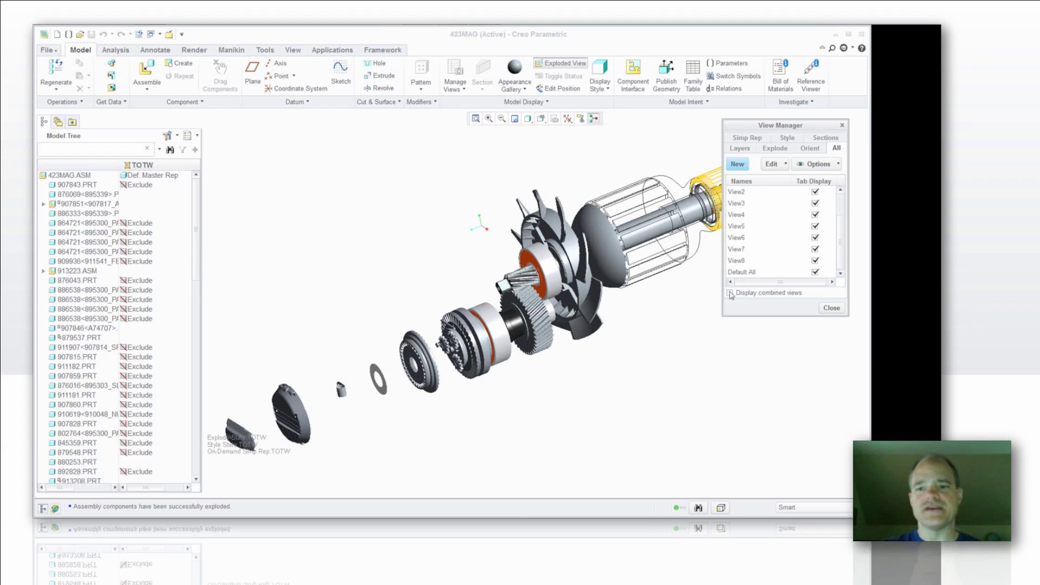
pyautogui.click(730, 293)
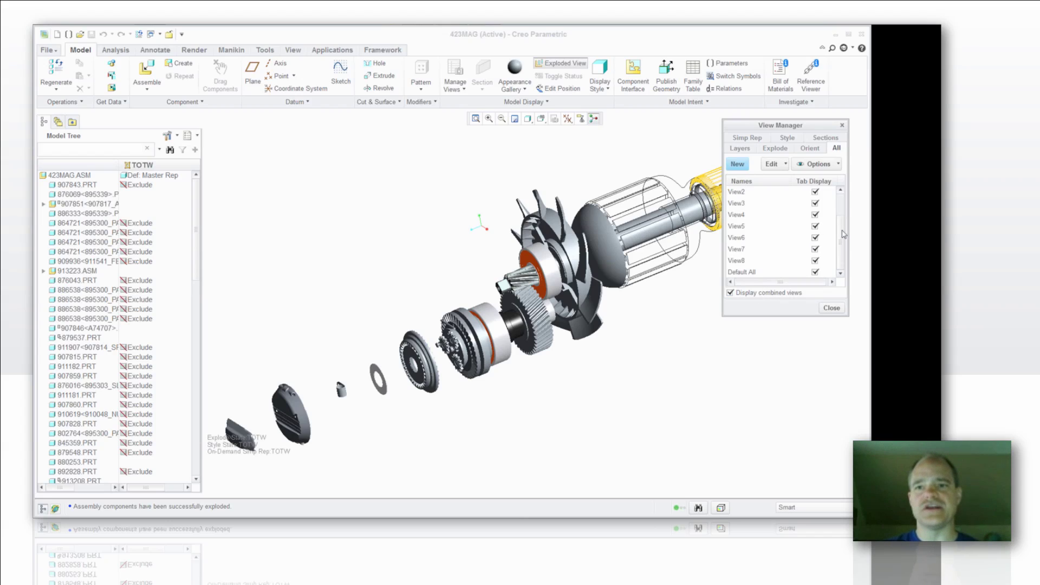
pyautogui.moveTo(843, 233); pyautogui.dragTo(849, 196)
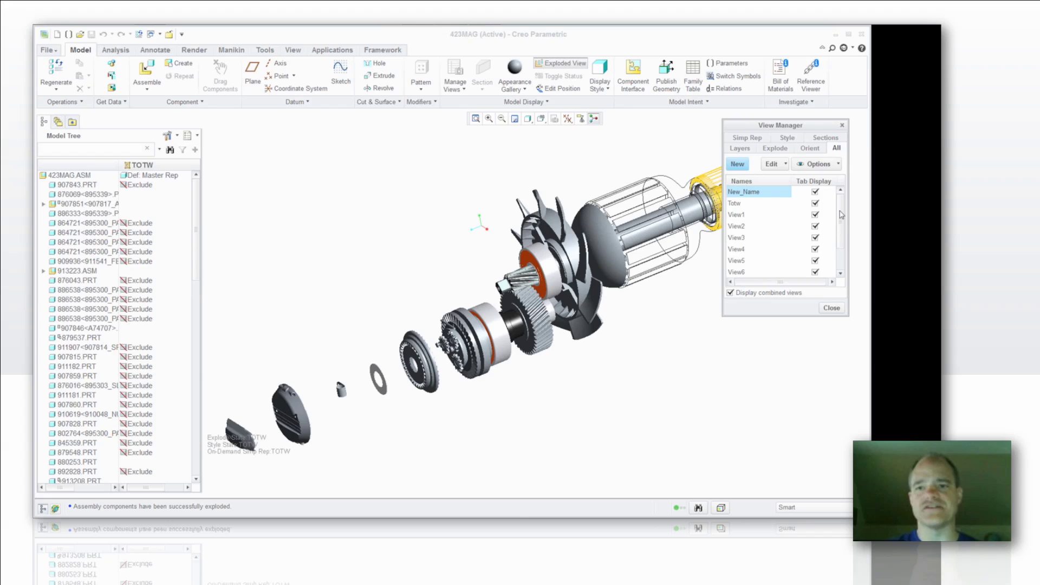
pyautogui.moveTo(841, 216); pyautogui.dragTo(841, 260)
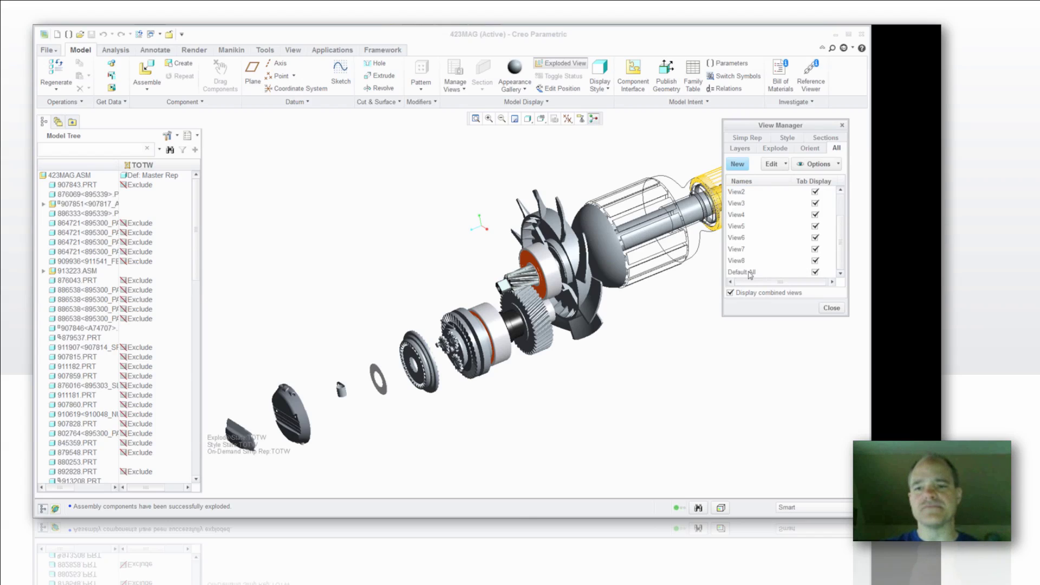
pyautogui.doubleClick(750, 273)
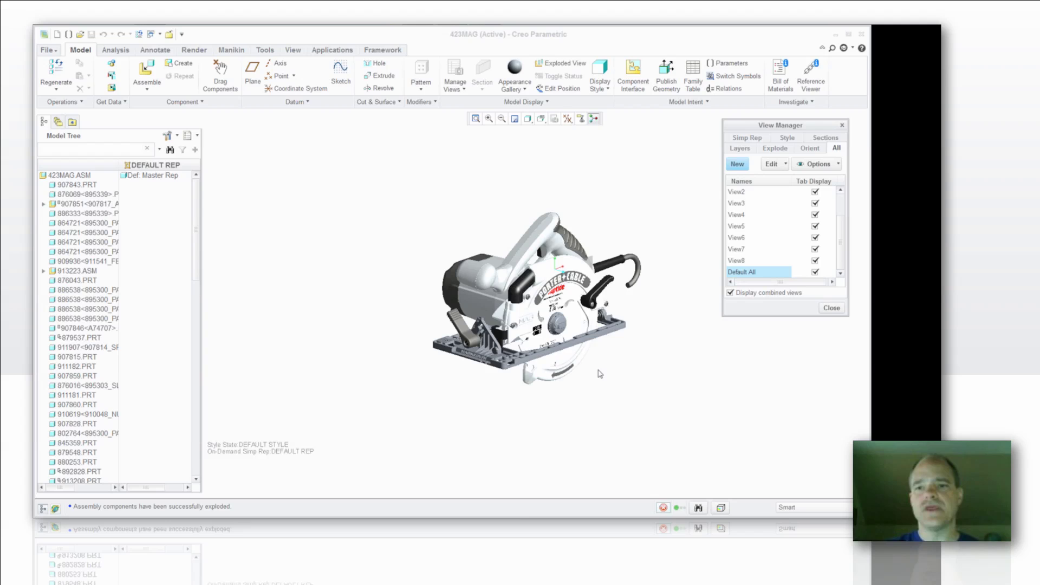
pyautogui.click(737, 163)
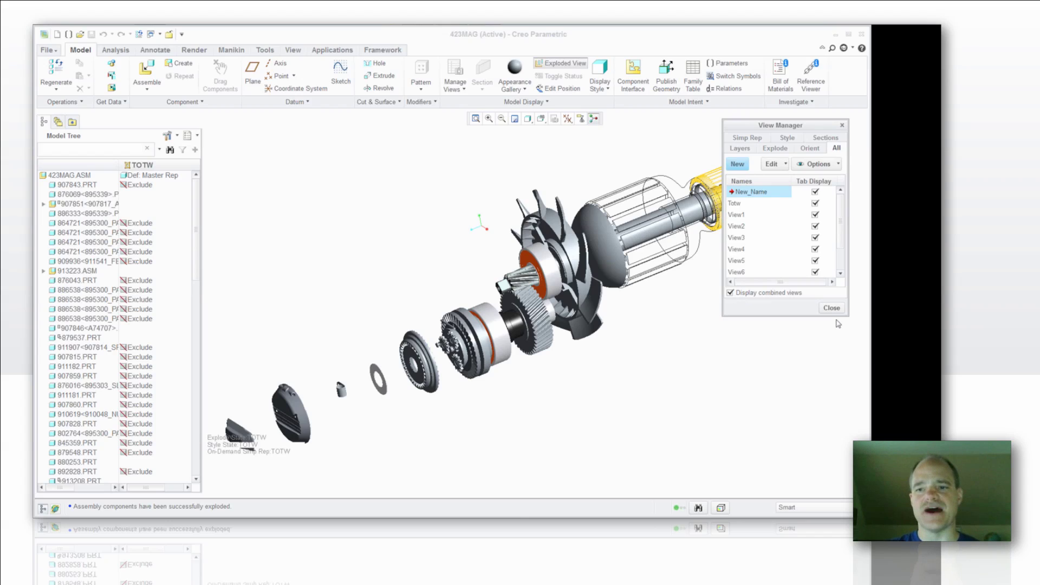
# Close View Manager and use the view tabs to switch to Totw, then View3.
pyautogui.click(831, 308)
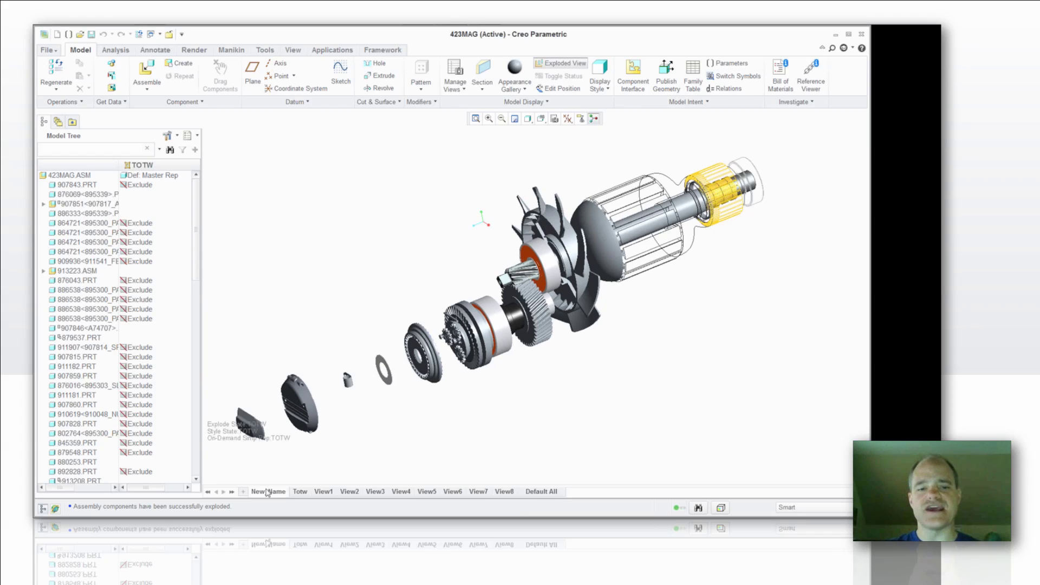
pyautogui.moveTo(267, 493)
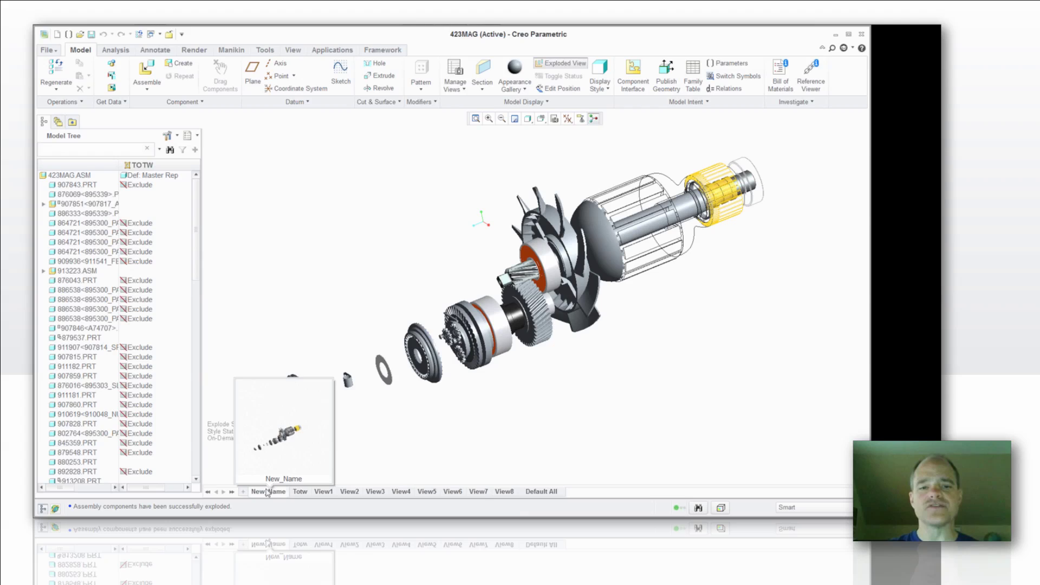
pyautogui.click(293, 492)
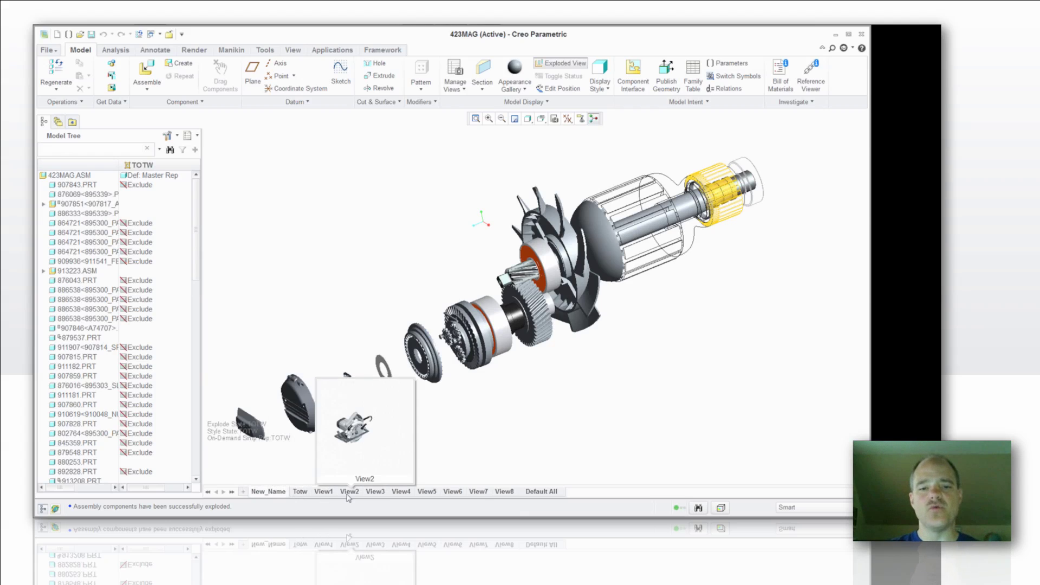
pyautogui.click(378, 492)
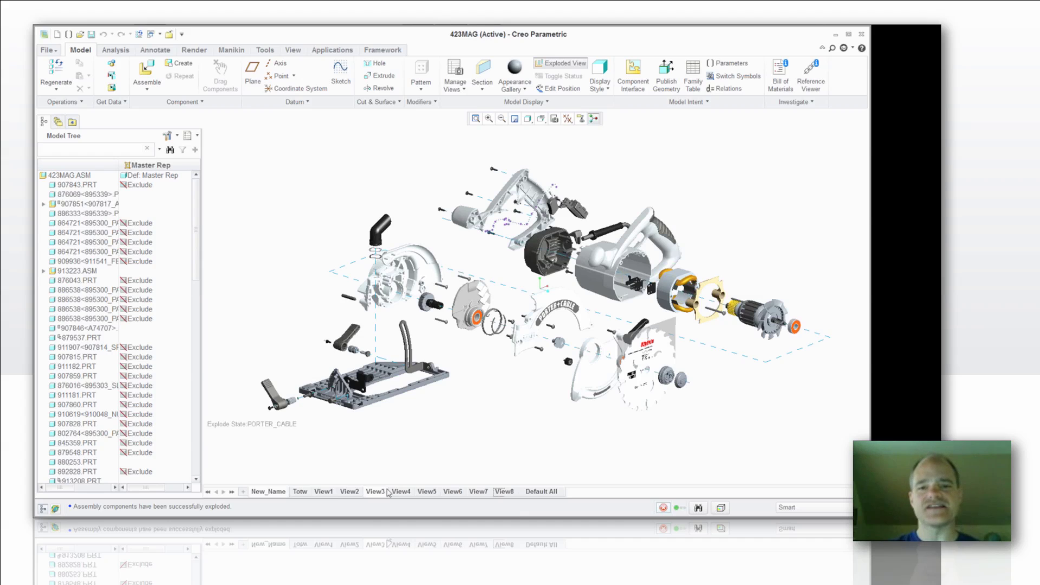
# Activate the View4 combined view from its tab, switching away and back to View4.
pyautogui.click(388, 492)
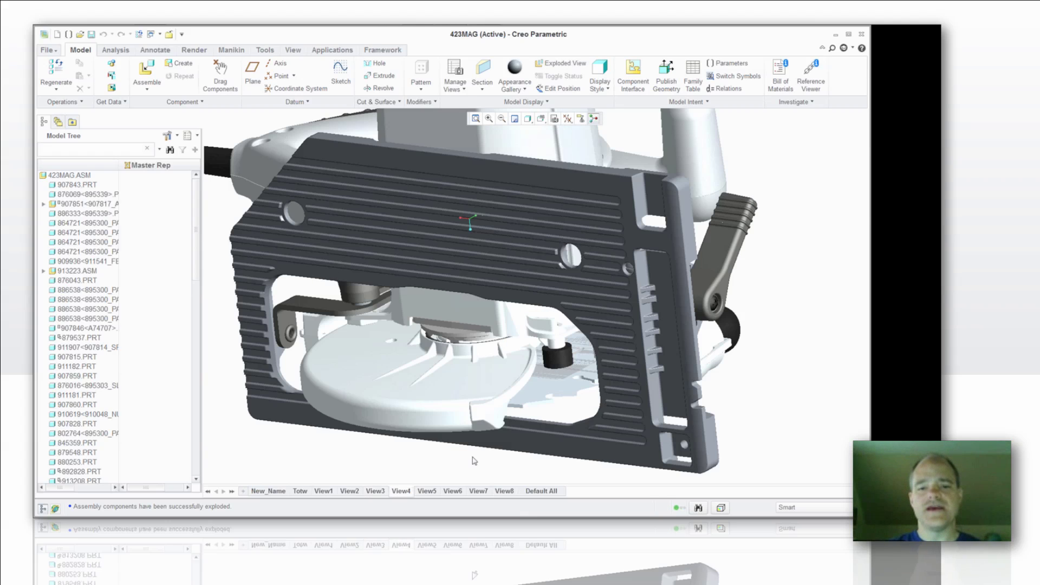
pyautogui.click(404, 491)
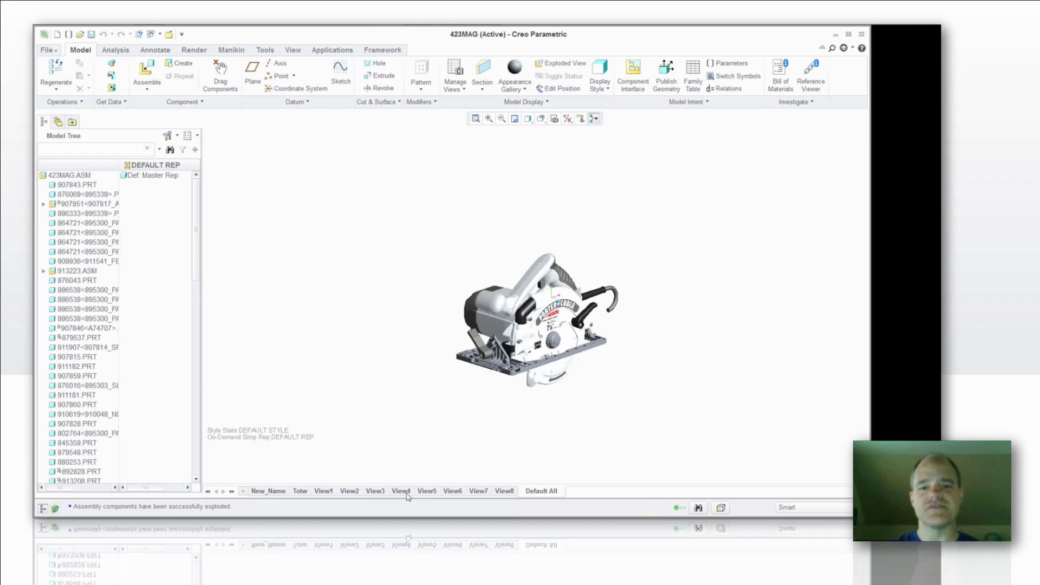
pyautogui.click(402, 491)
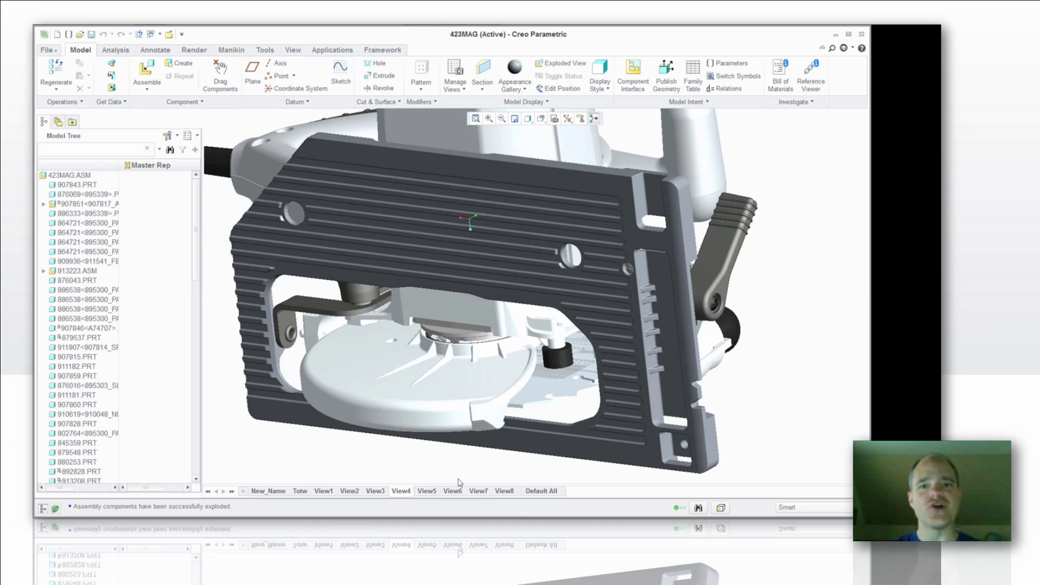
pyautogui.click(401, 492)
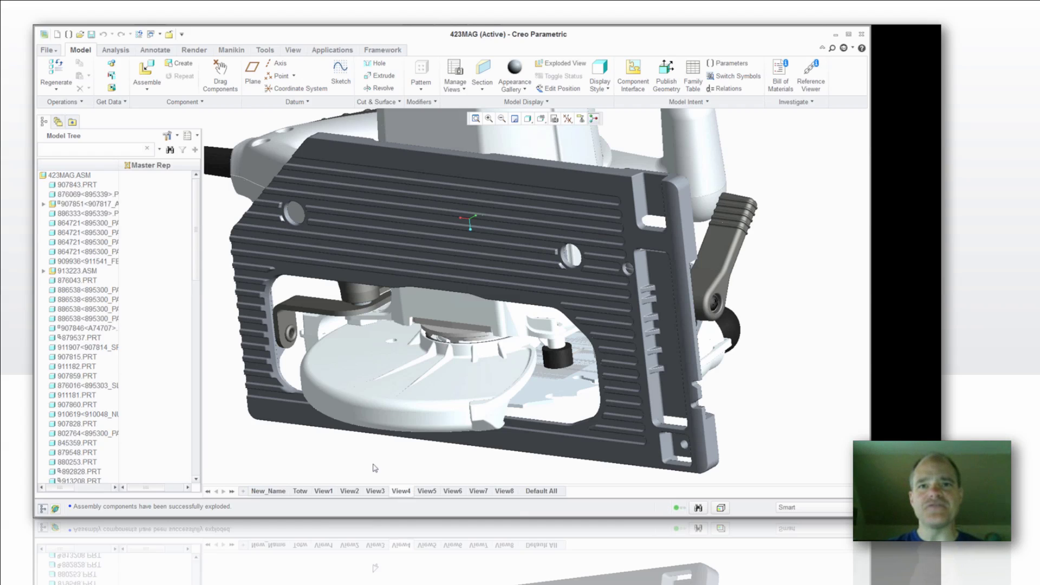
# Select the Default All view tab to reload the saw with DEFAULT REP and DEFAULT STYLE.
pyautogui.click(539, 491)
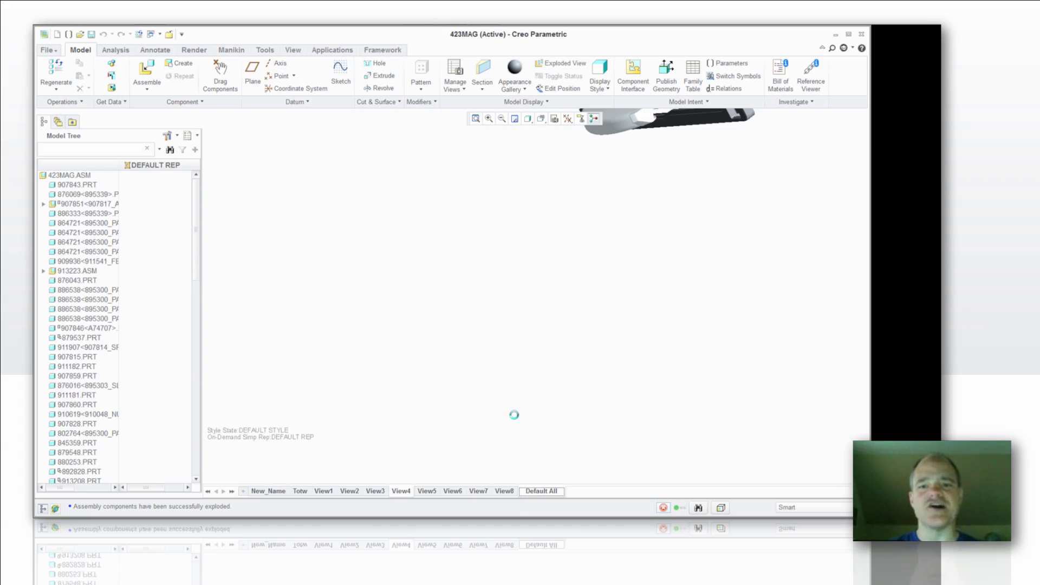